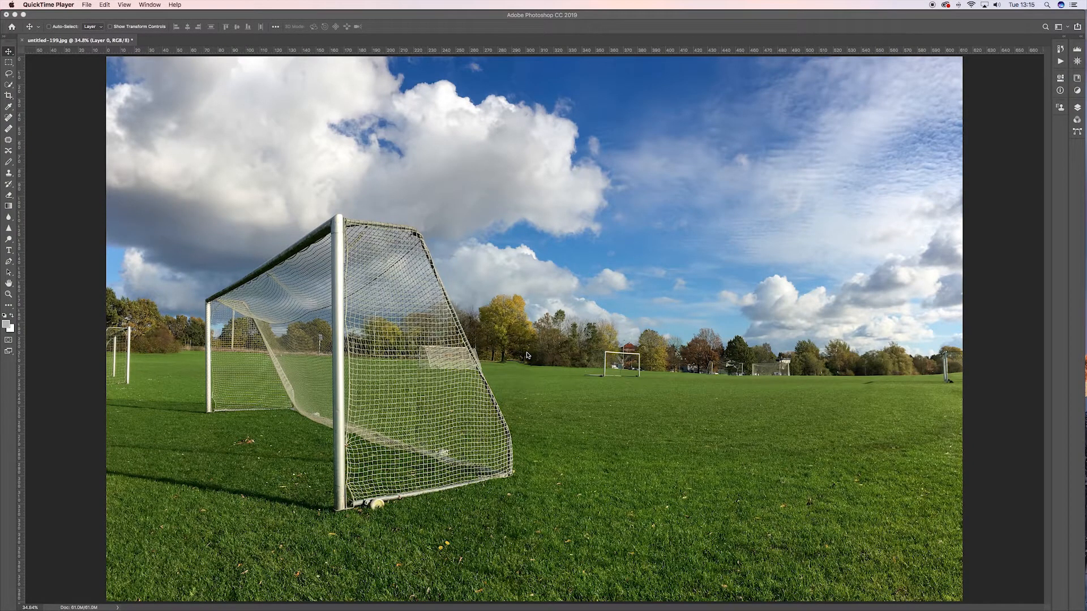
# Try resizing the crop box from a corner and its upper edge to about 509 × 324 mm, extending beyond the photo's right edge
pyautogui.click(527, 356)
pyautogui.press('super+alt+i')
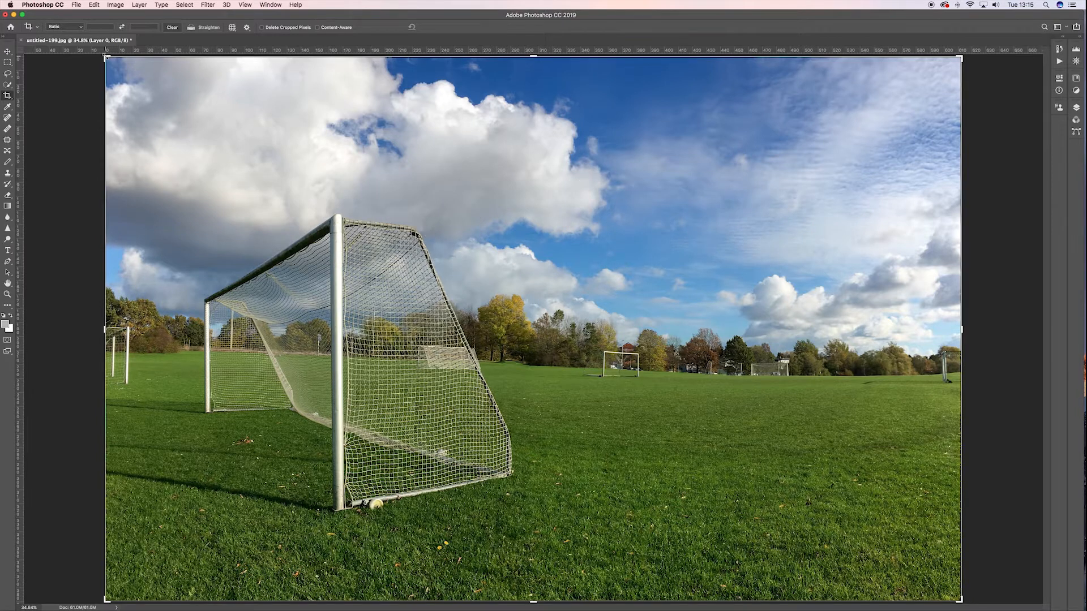
pyautogui.moveTo(106, 57); pyautogui.dragTo(252, 237)
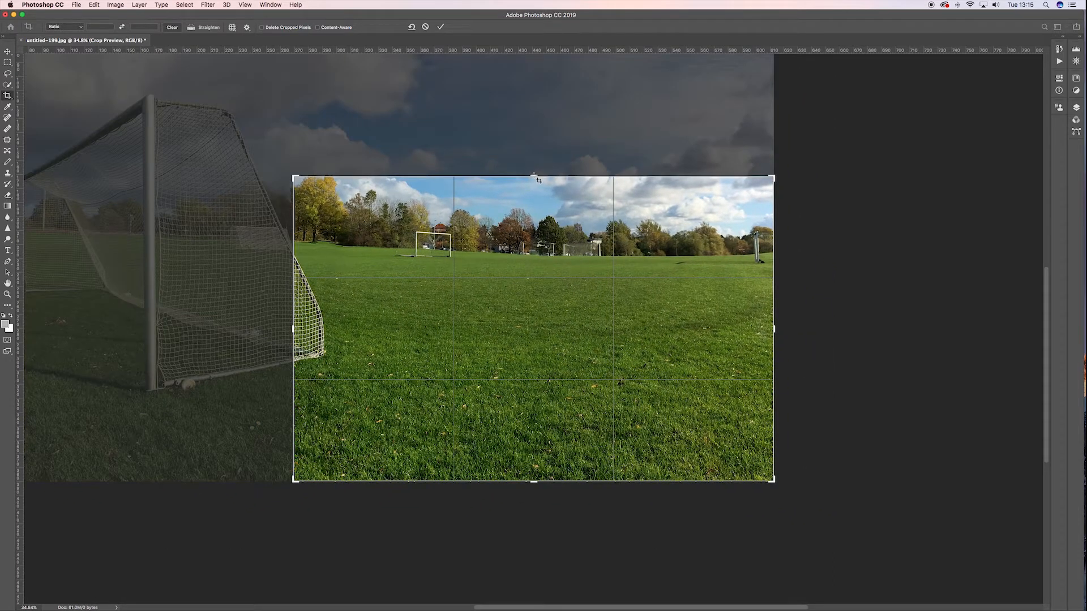
pyautogui.moveTo(535, 175); pyautogui.dragTo(556, 103)
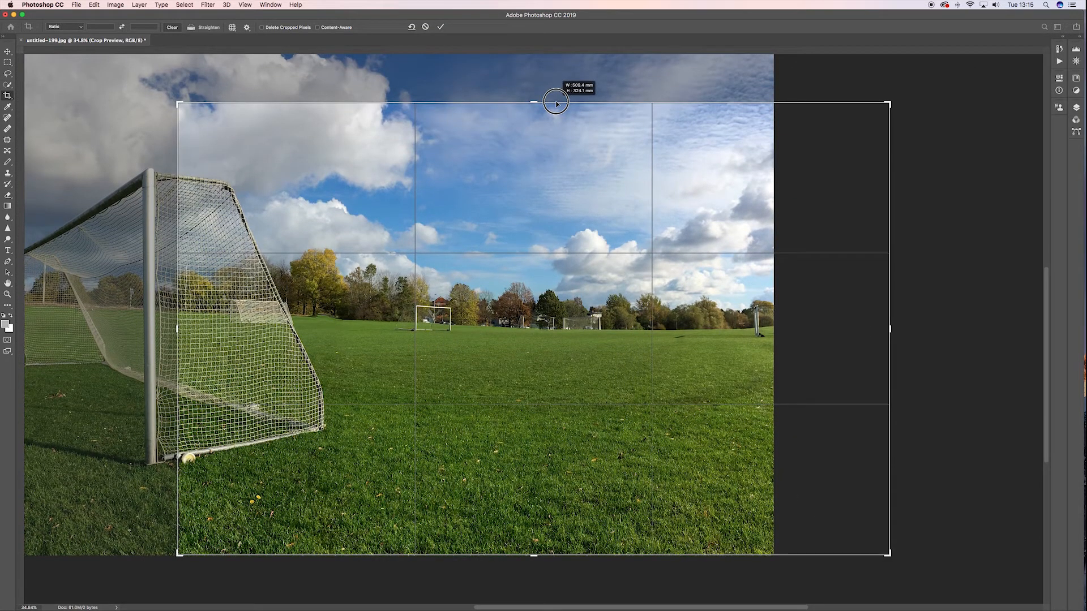
pyautogui.moveTo(556, 104); pyautogui.dragTo(556, 103)
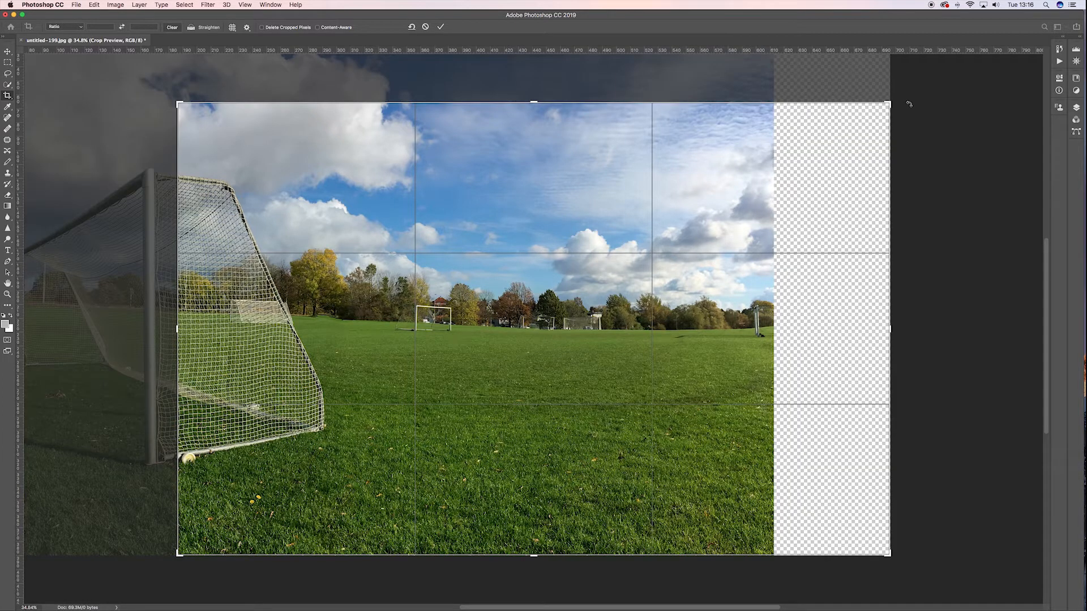
# Try reshaping the crop box from its upper-right corner to about 350 × 215 mm around the net and field
pyautogui.moveTo(890, 104); pyautogui.dragTo(765, 96)
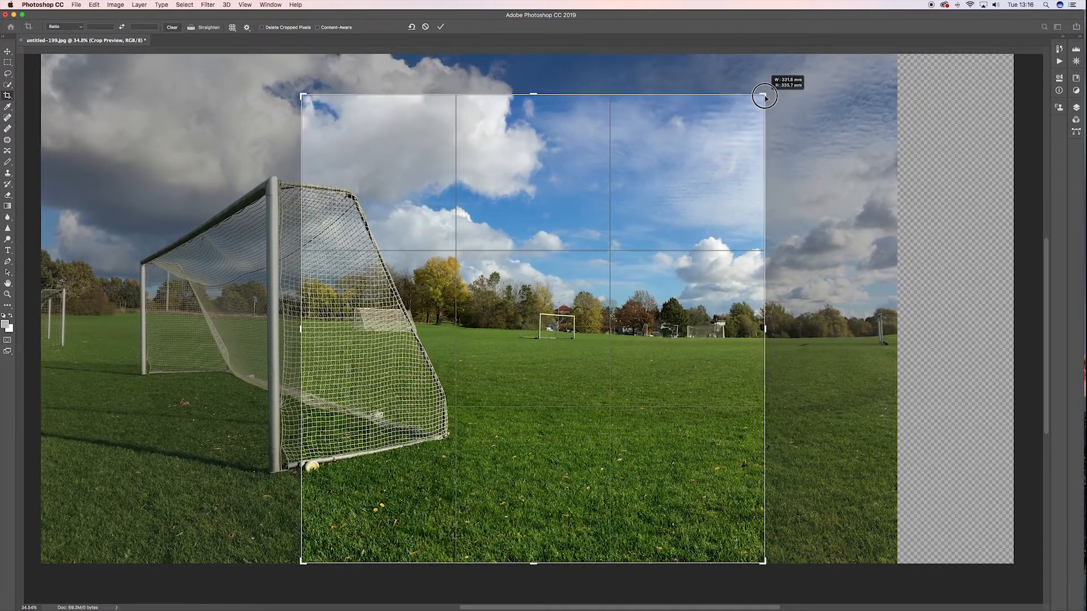
pyautogui.moveTo(765, 97); pyautogui.dragTo(740, 111)
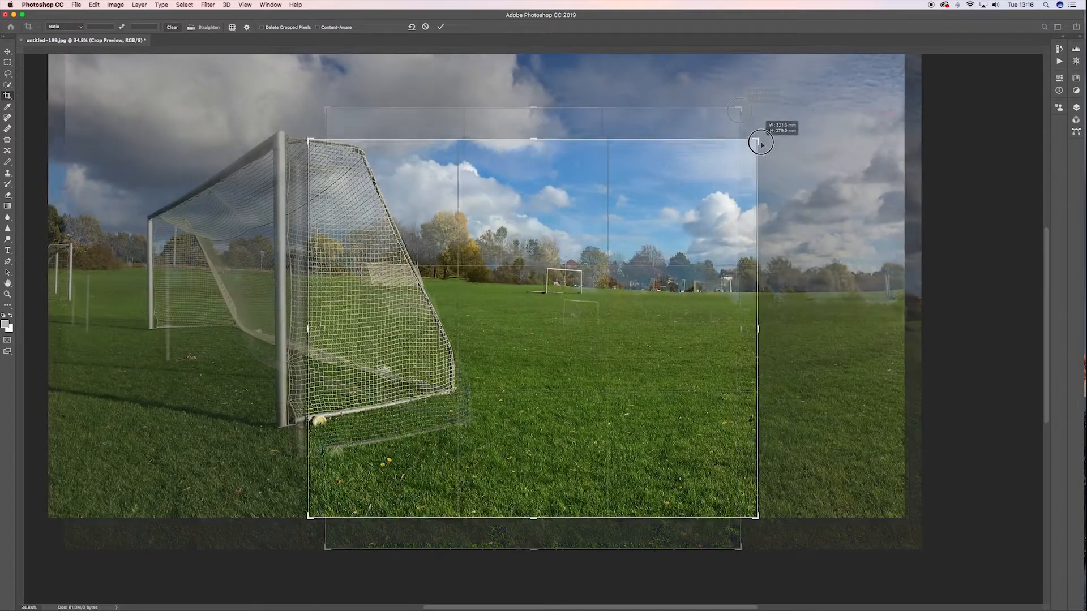
pyautogui.moveTo(757, 141); pyautogui.dragTo(777, 180)
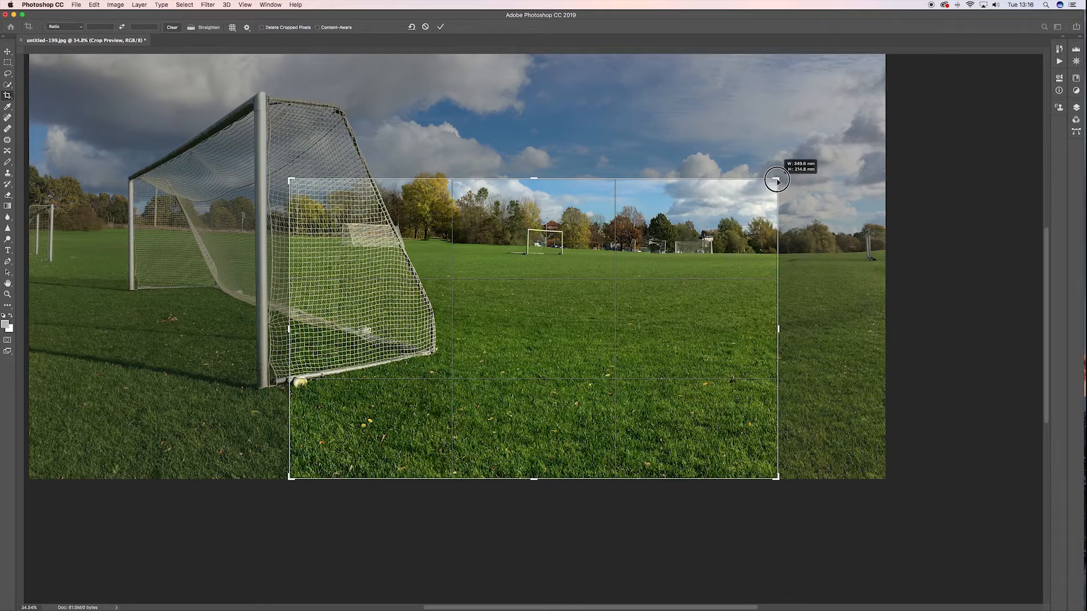
pyautogui.moveTo(777, 180); pyautogui.dragTo(776, 180)
# Try moving the photo inside the crop box to frame the goal and sky, and reset the crop
pyautogui.press('super+r')
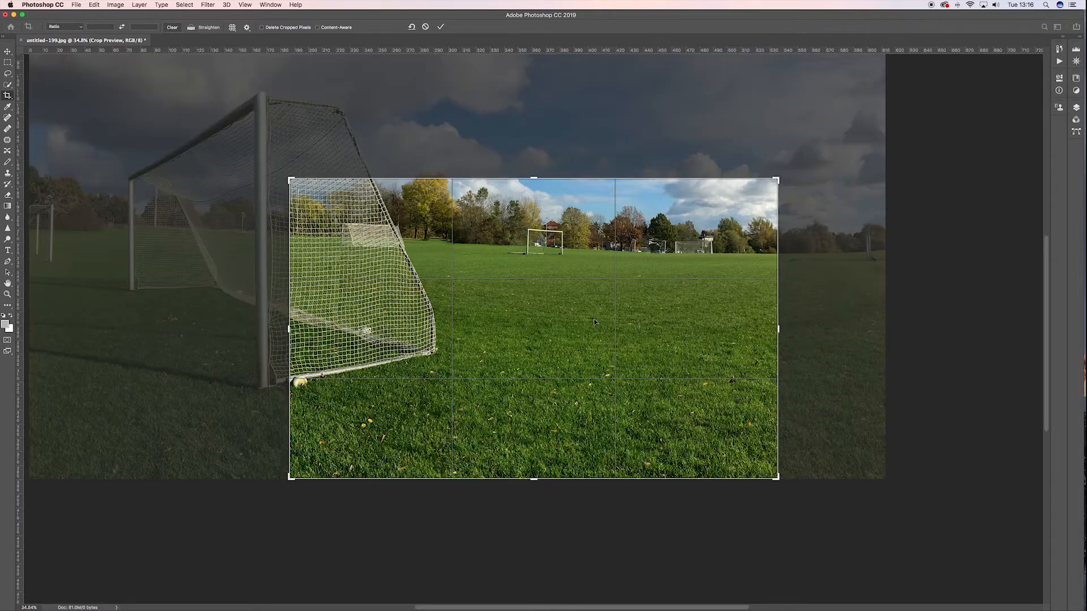
pyautogui.moveTo(589, 324); pyautogui.dragTo(672, 505)
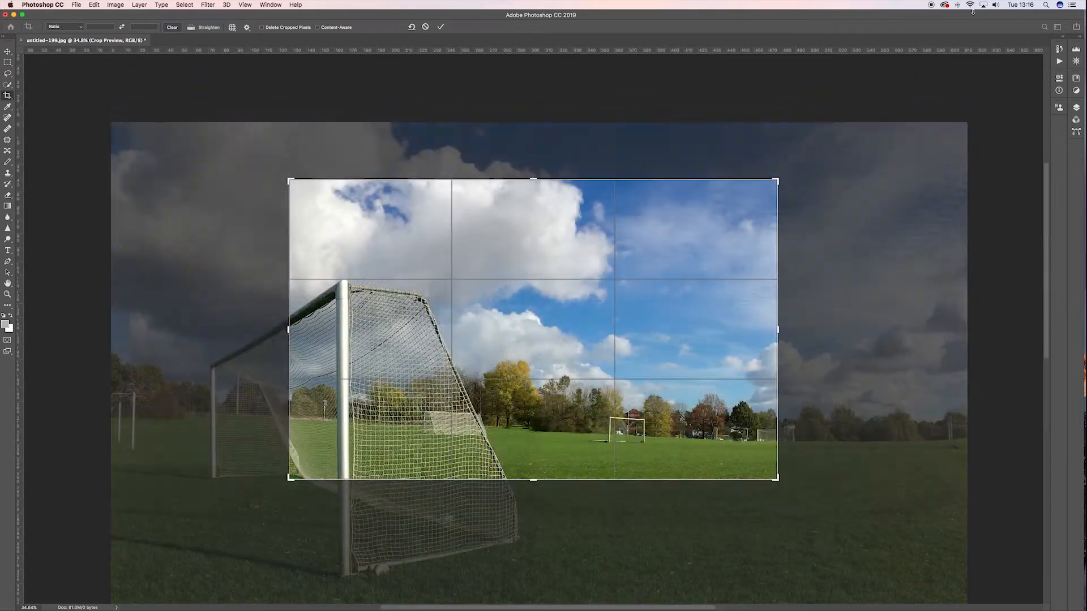
pyautogui.click(412, 30)
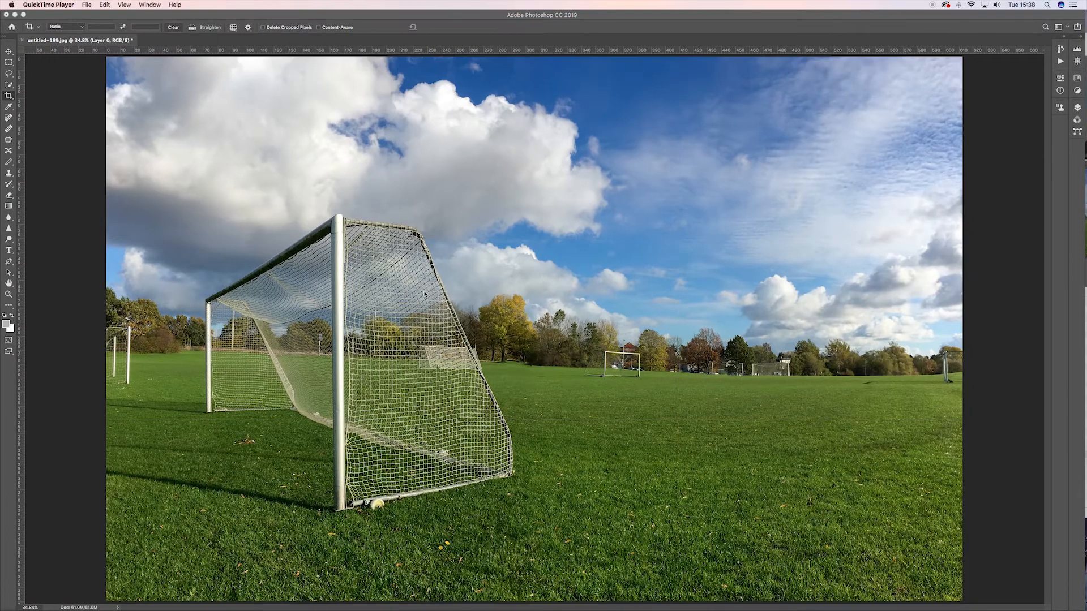
# Constrain the crop to a 10:1 ratio, and shrink and reposition the strip along the treeline
pyautogui.click(82, 29)
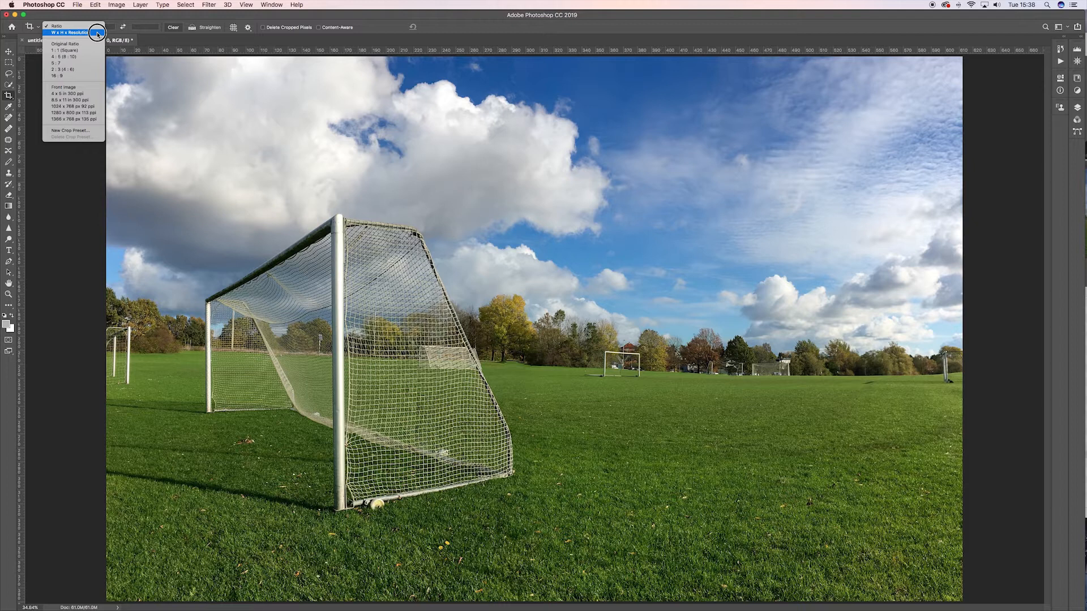
pyautogui.click(97, 26)
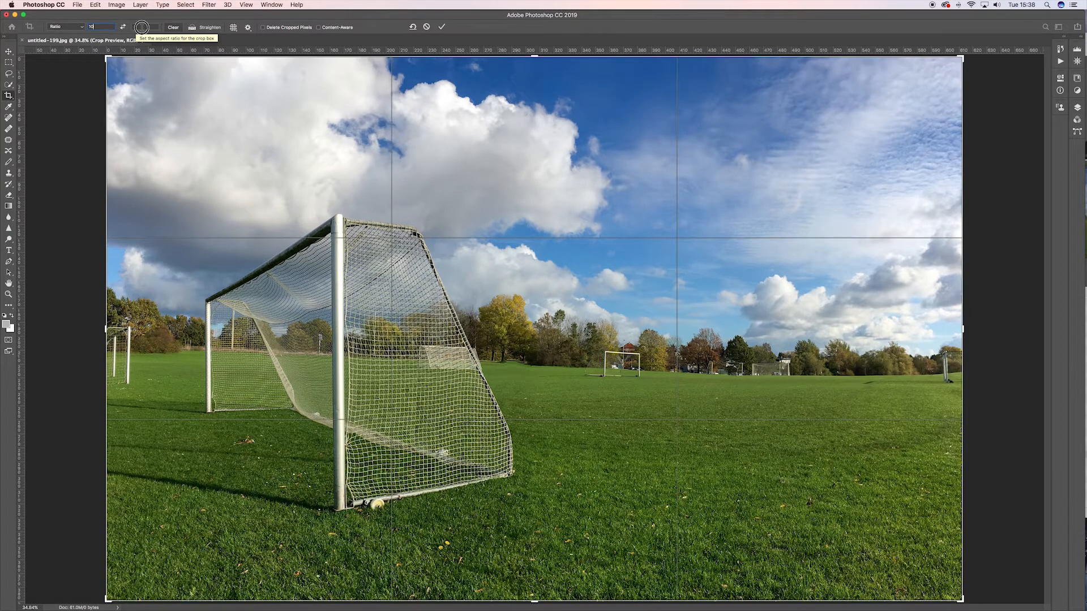
pyautogui.write('1')
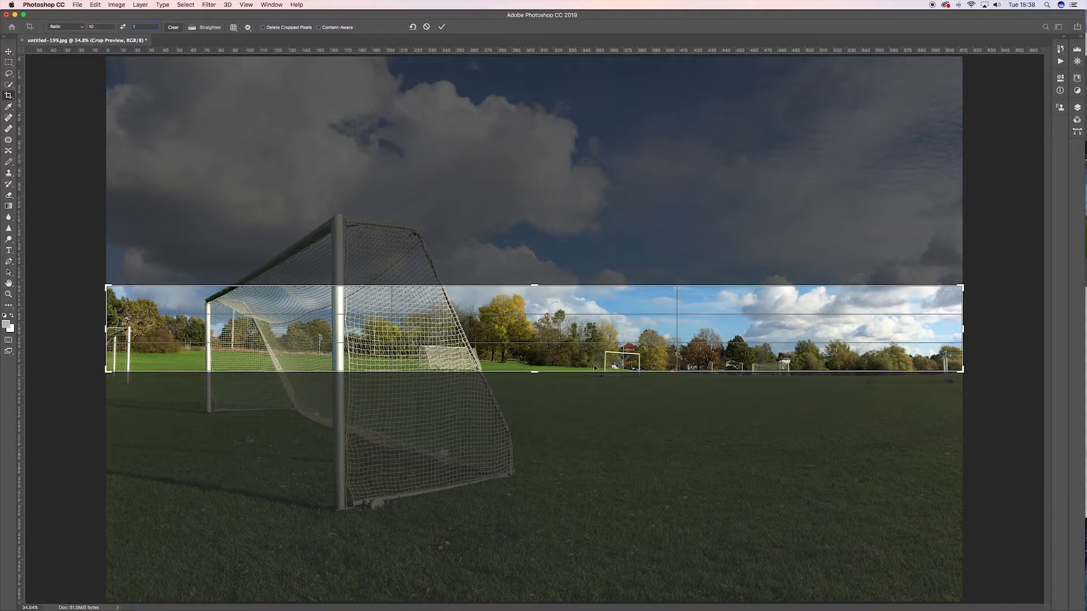
pyautogui.moveTo(534, 372); pyautogui.dragTo(412, 247)
pyautogui.moveTo(209, 298); pyautogui.dragTo(352, 346)
pyautogui.moveTo(450, 325); pyautogui.dragTo(500, 432)
pyautogui.moveTo(668, 318)
pyautogui.mouseDown()
pyautogui.moveTo(702, 328)
pyautogui.moveTo(657, 332)
pyautogui.mouseUp()
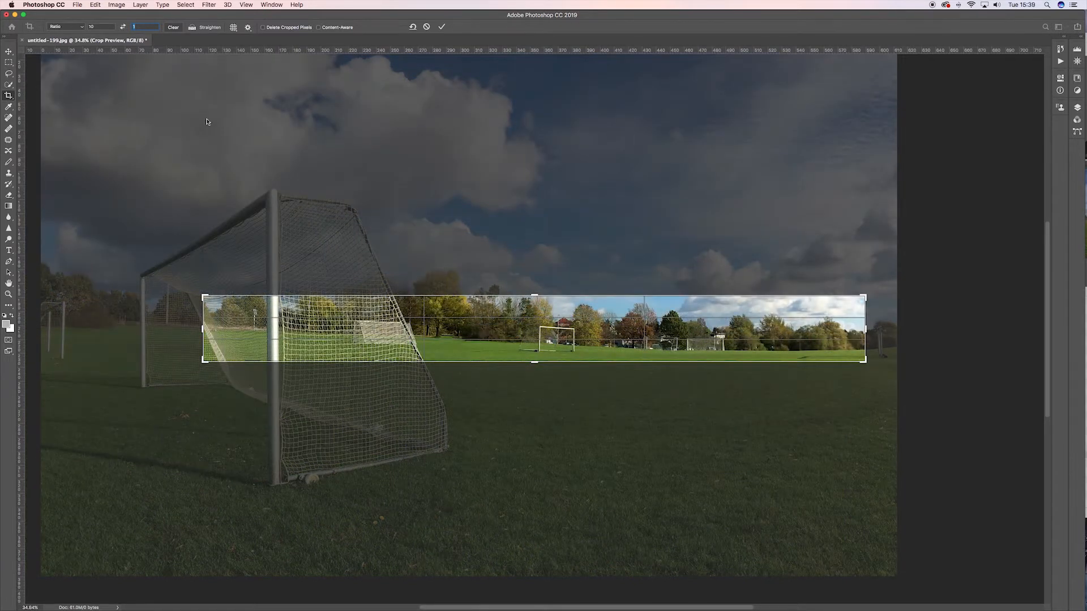
# Swap the crop ratio to 1:10, and clear the ratio and reset the crop box
pyautogui.click(123, 27)
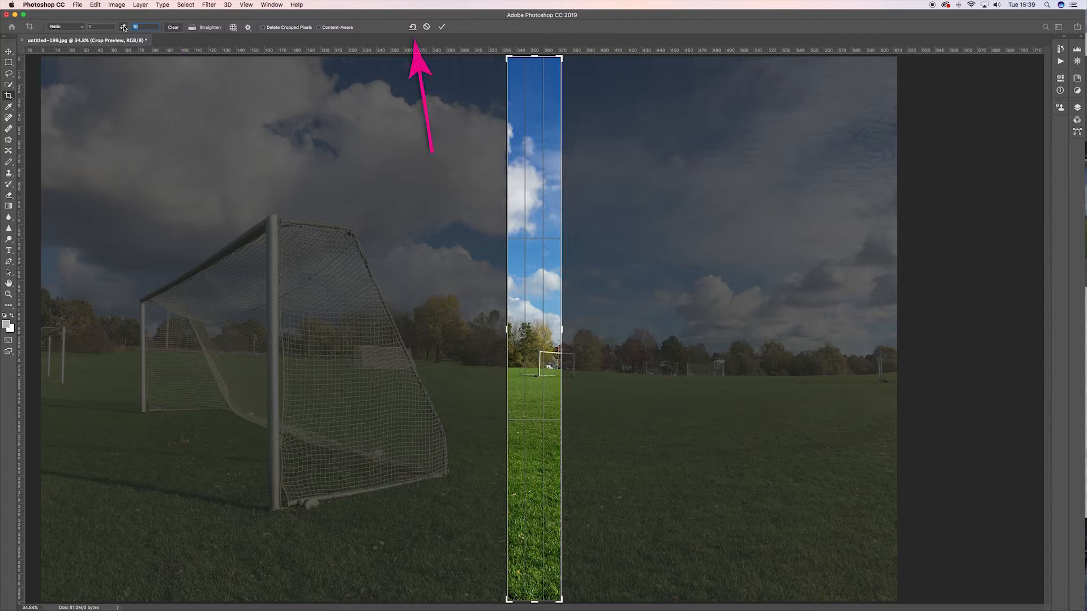
pyautogui.click(173, 27)
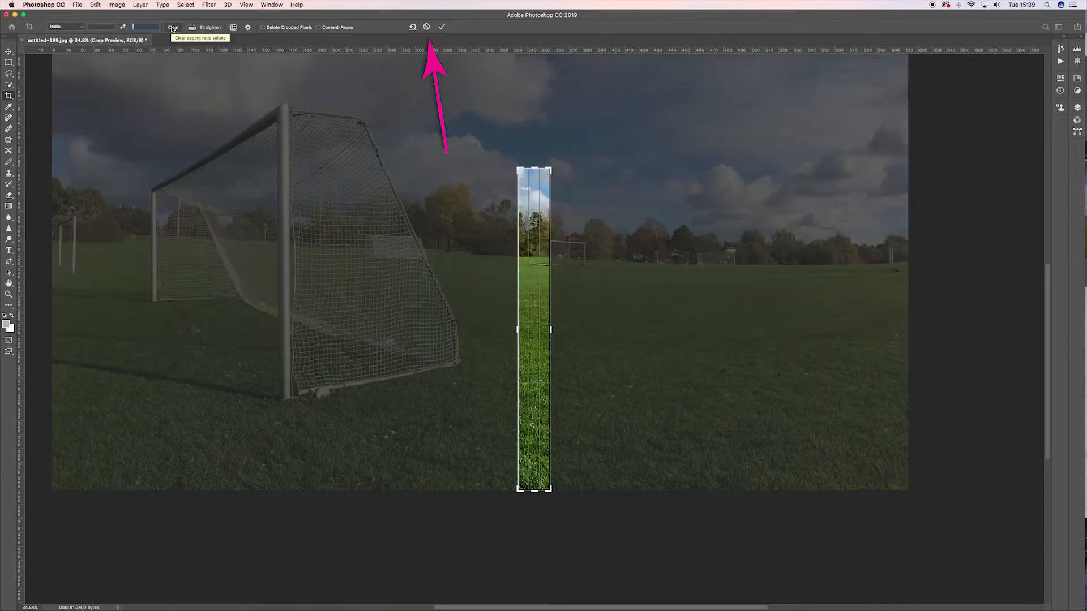
pyautogui.click(413, 27)
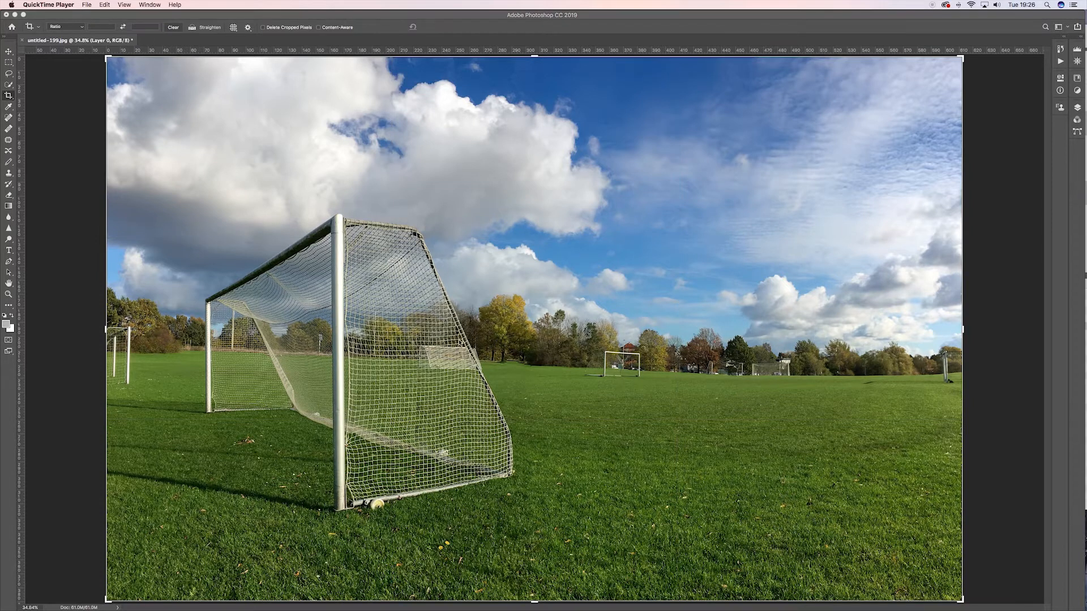
# Set the crop aspect ratio to 10:1
pyautogui.click(94, 28)
pyautogui.write('10')
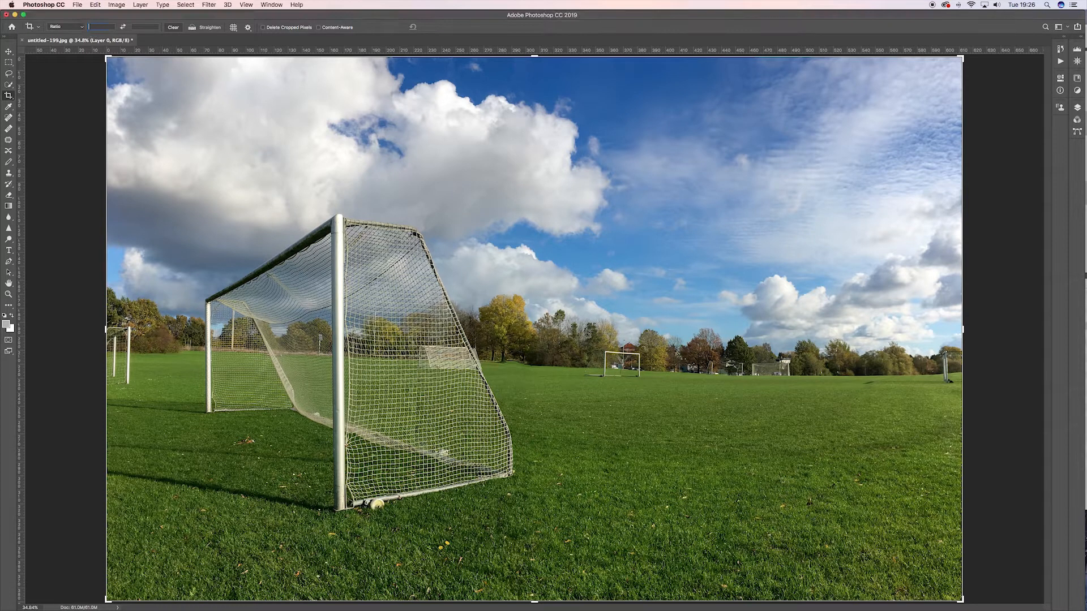
pyautogui.press('Tab')
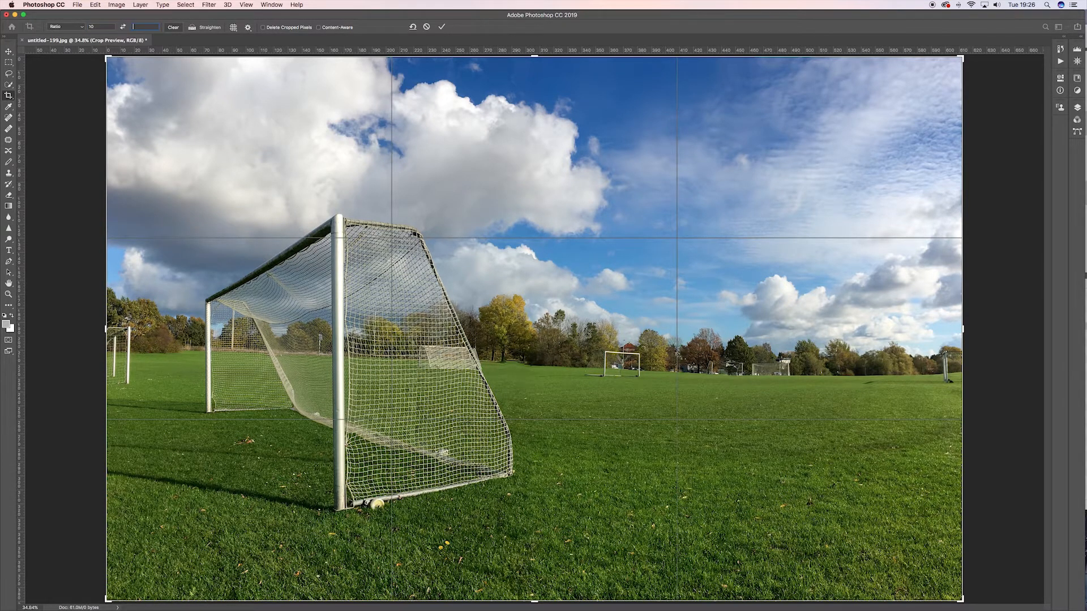
pyautogui.write('1')
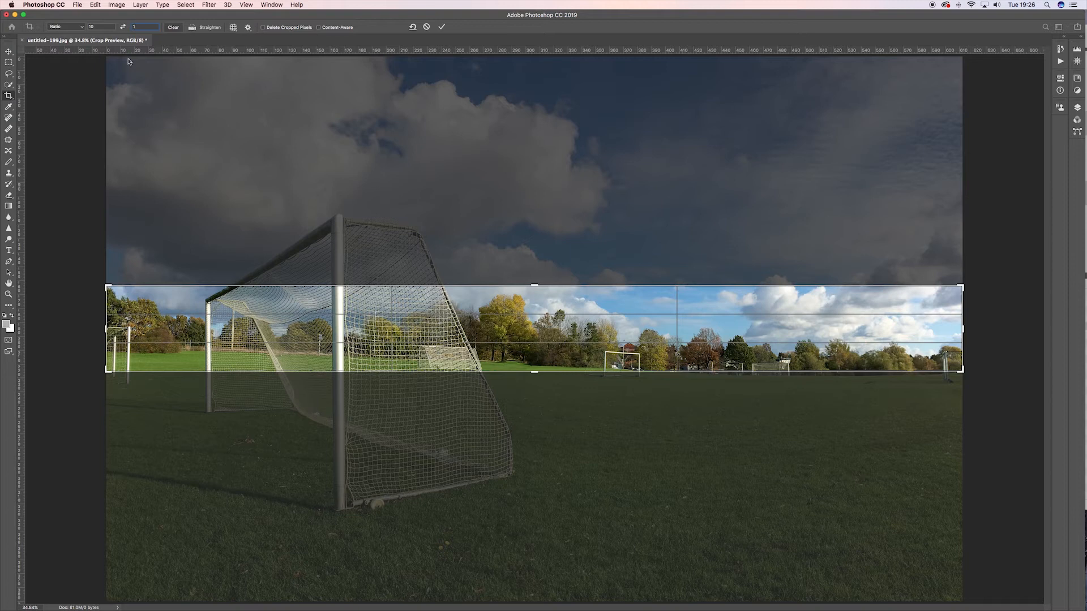
# Crop the photo to a strip about 325 mm wide across the goal's crossbar and the left treeline
pyautogui.moveTo(962, 370); pyautogui.dragTo(763, 363)
pyautogui.moveTo(763, 363); pyautogui.dragTo(763, 363)
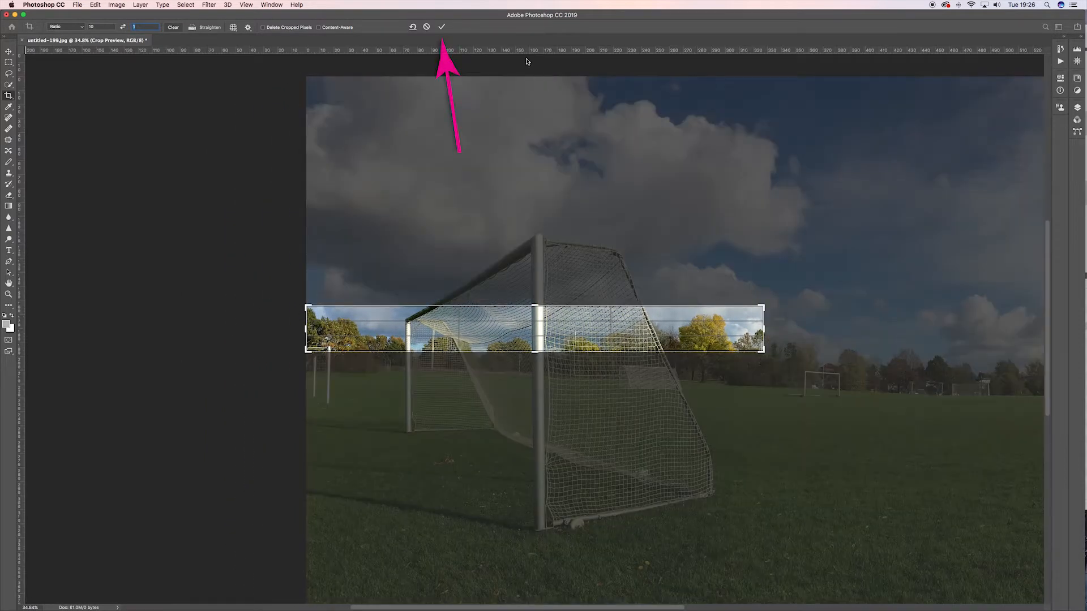
pyautogui.press('Return')
pyautogui.press('Return')
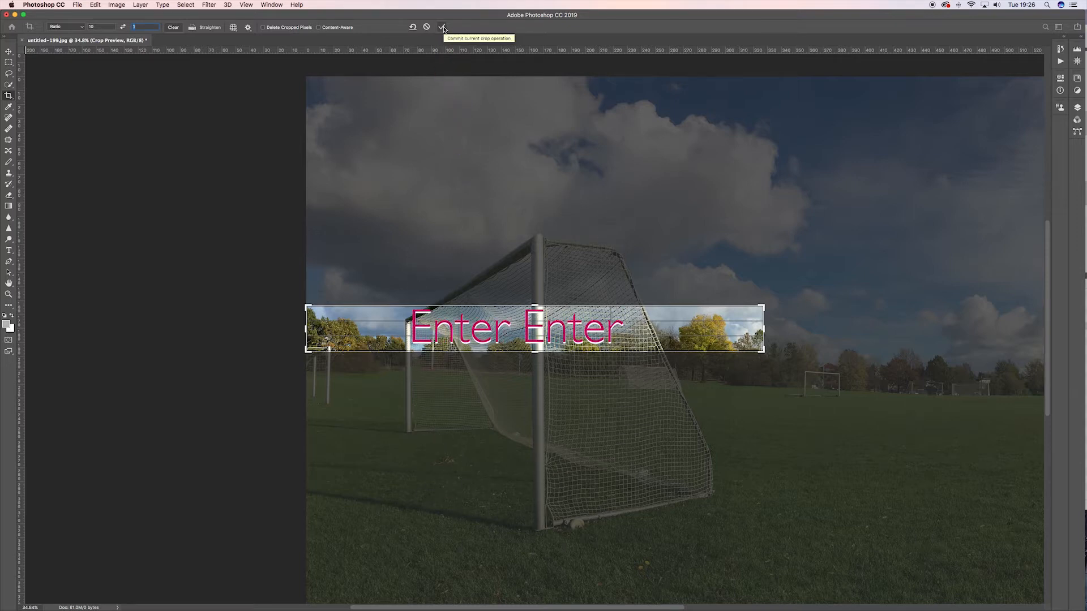
pyautogui.doubleClick(637, 327)
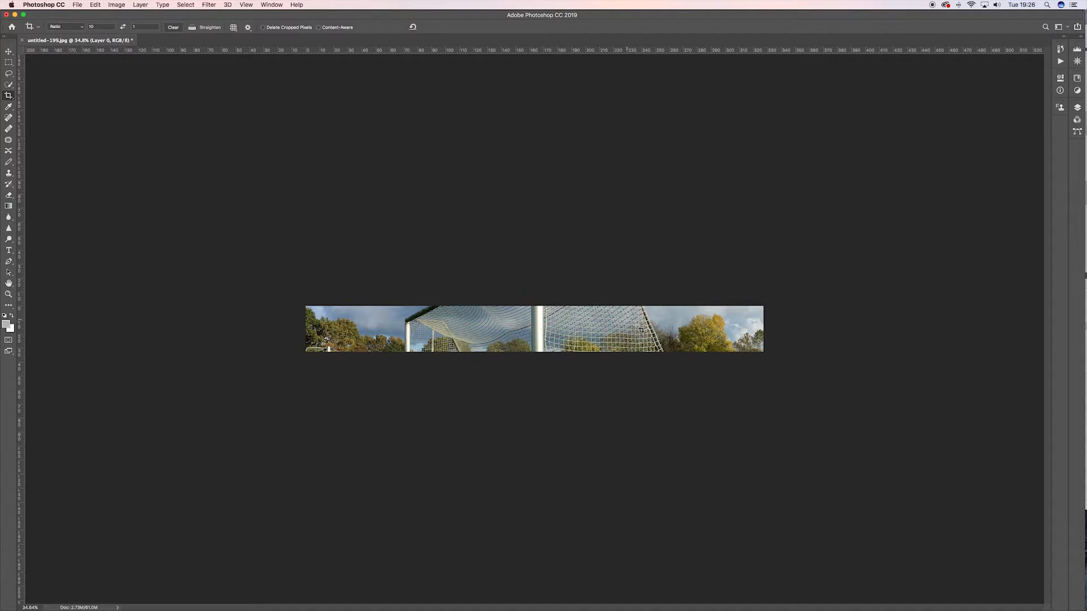
pyautogui.press('super+alt+i')
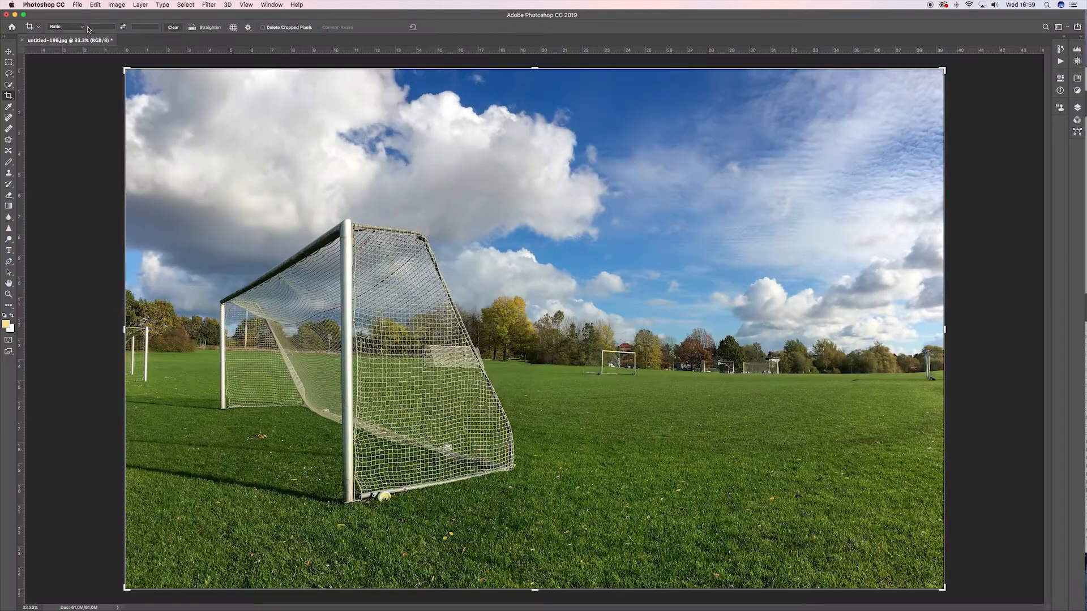
# Switch the crop setting to W x H x Resolution and set the crop width to 1000 mm
pyautogui.click(82, 27)
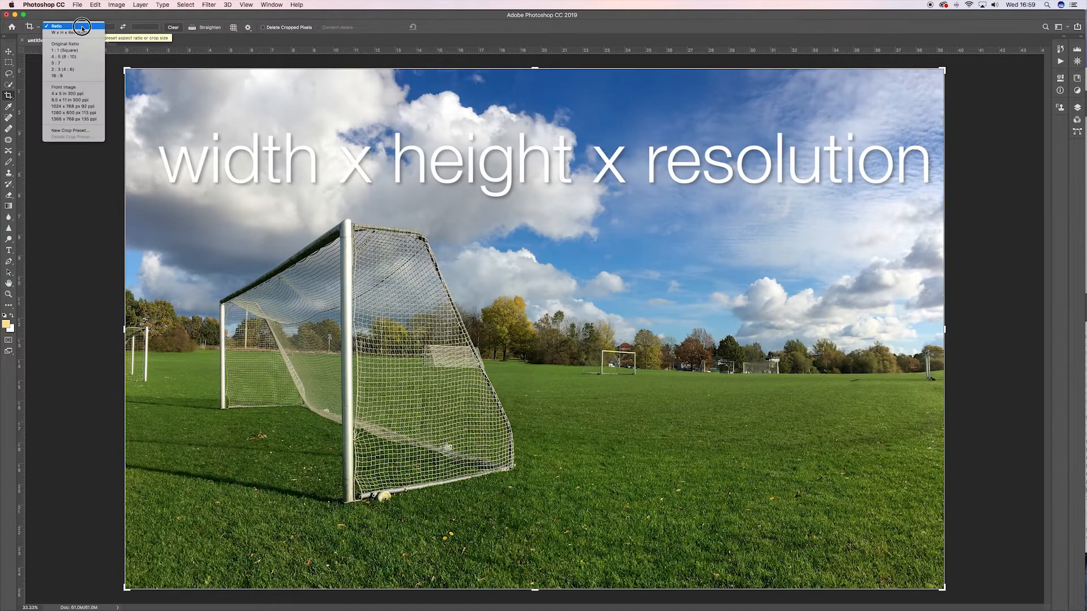
pyautogui.click(82, 32)
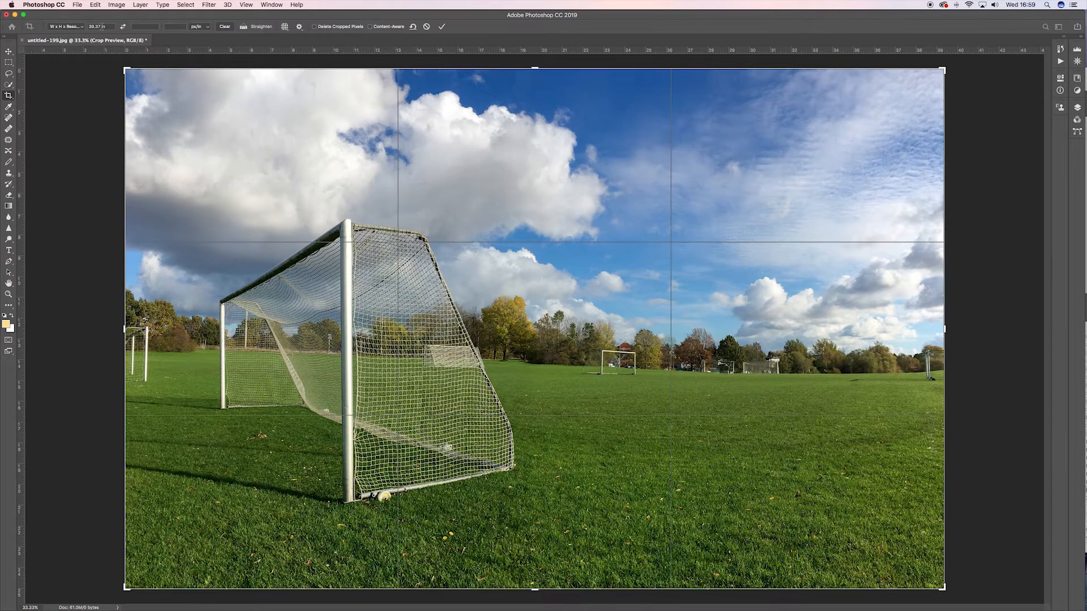
pyautogui.rightClick(101, 27)
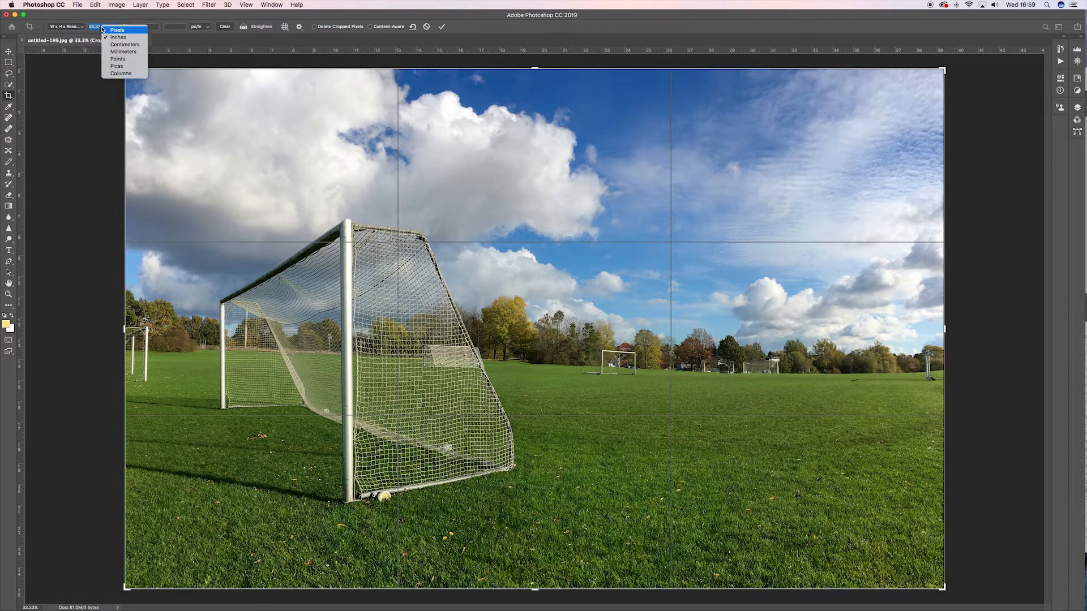
pyautogui.click(122, 52)
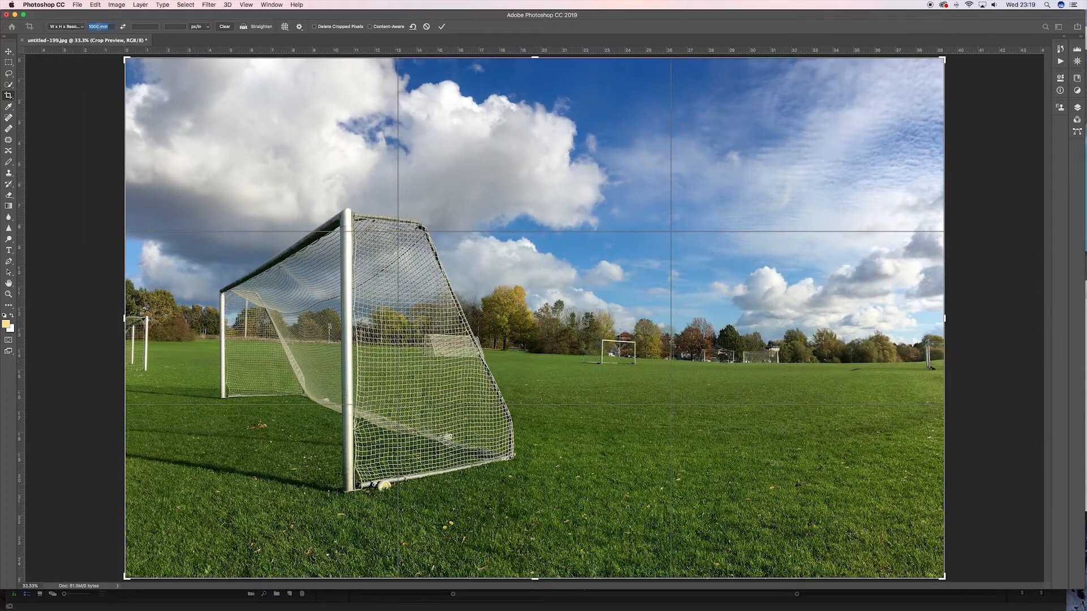
# Commit the full-frame crop with height and resolution left blank, and check the resulting image size
pyautogui.click(154, 28)
pyautogui.click(174, 27)
pyautogui.click(442, 26)
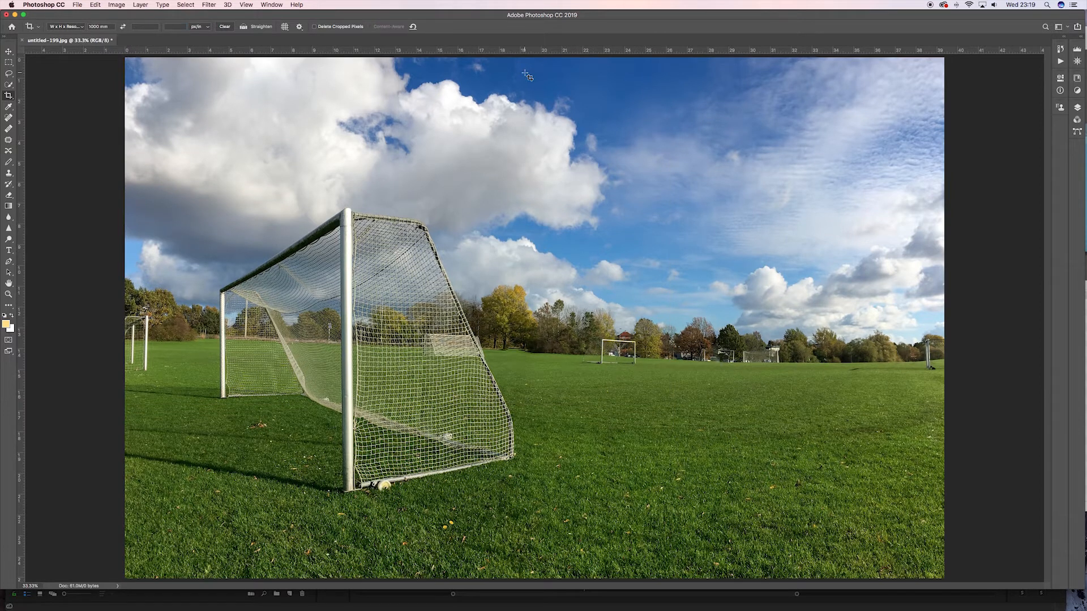
pyautogui.press('super+alt+i')
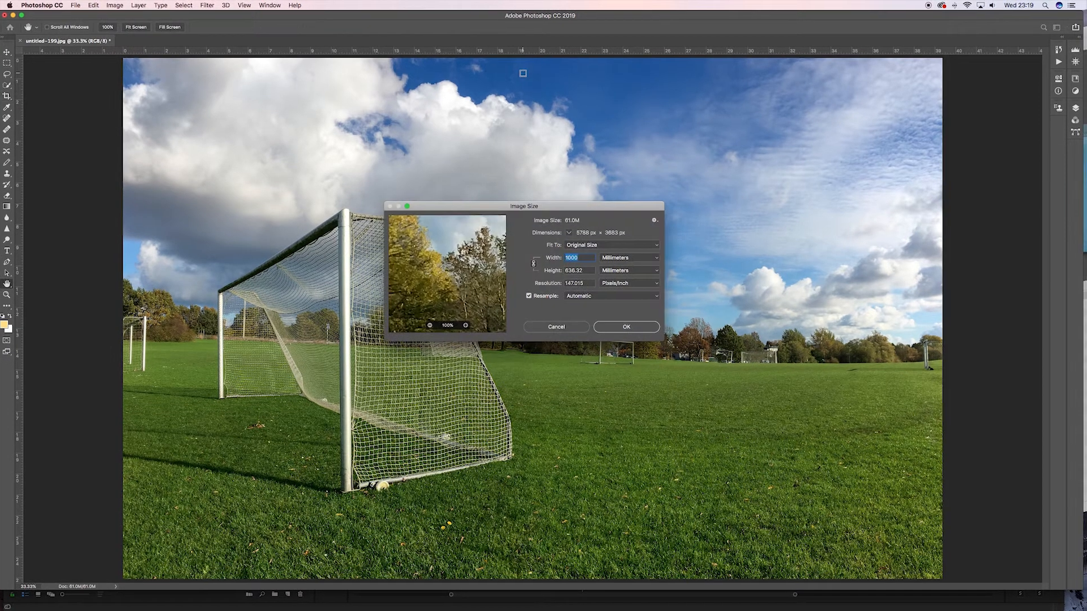